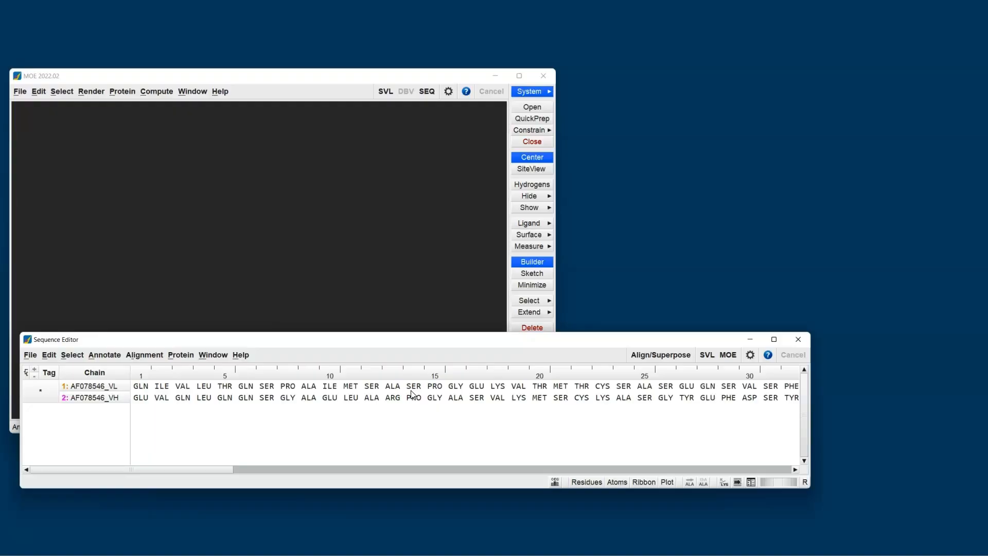
{"action": "left_click", "coordinate": [180, 354]}
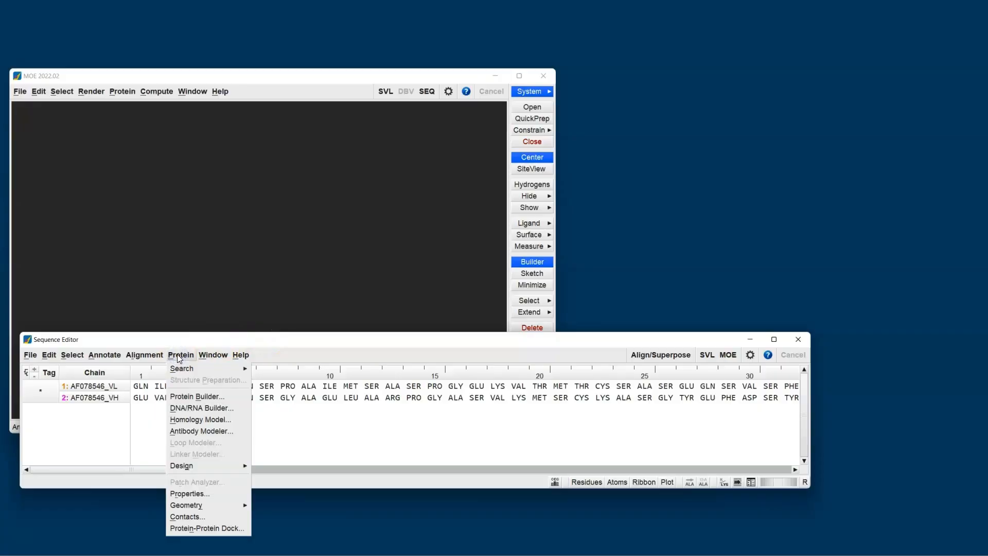
{"action": "left_click", "coordinate": [214, 335]}
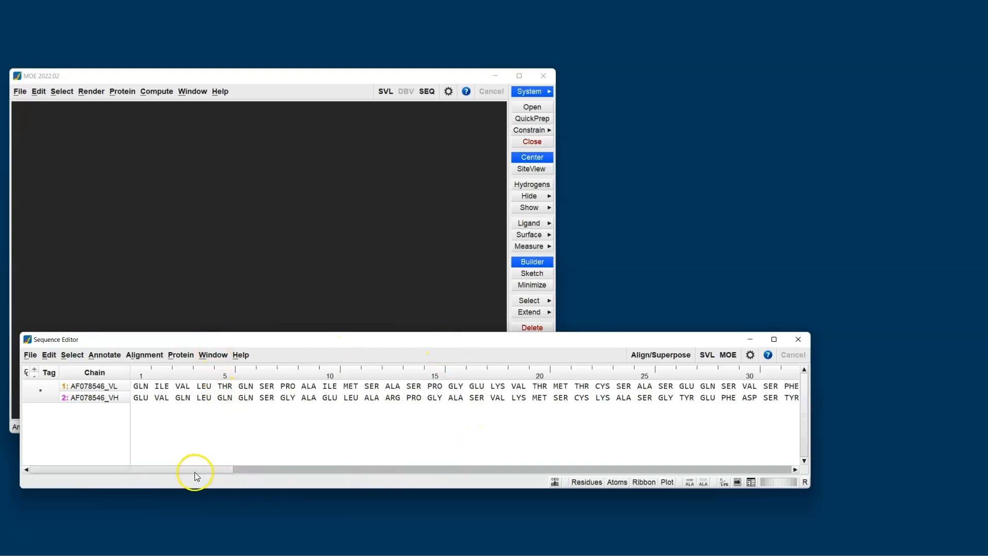
Wrap the VL and VH sequences in the Sequence Editor and display them as single-letter residue codes with slightly larger text.
{"action": "left_click_drag", "start_coordinate": [194, 470], "coordinate": [498, 470]}
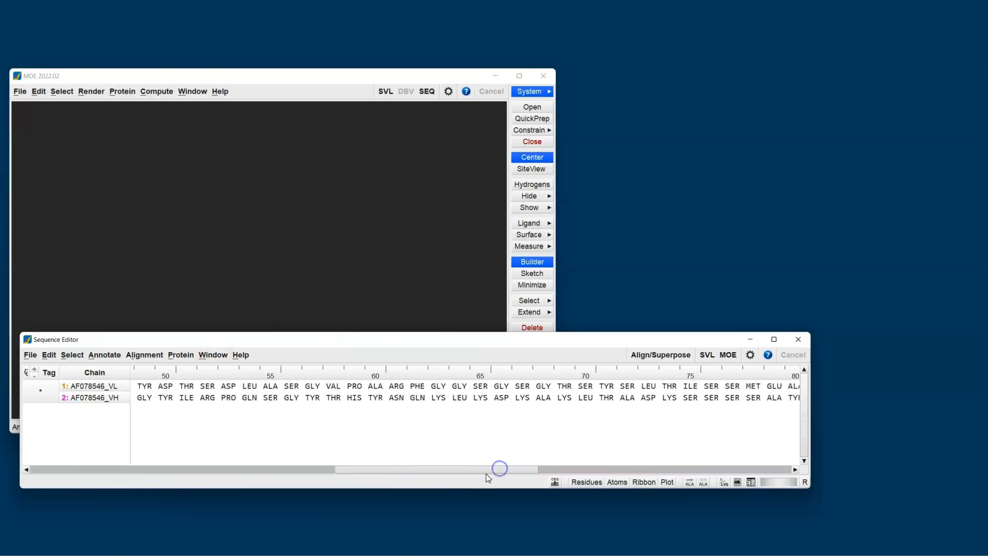
{"action": "left_click", "coordinate": [737, 482]}
{"action": "left_click", "coordinate": [727, 481]}
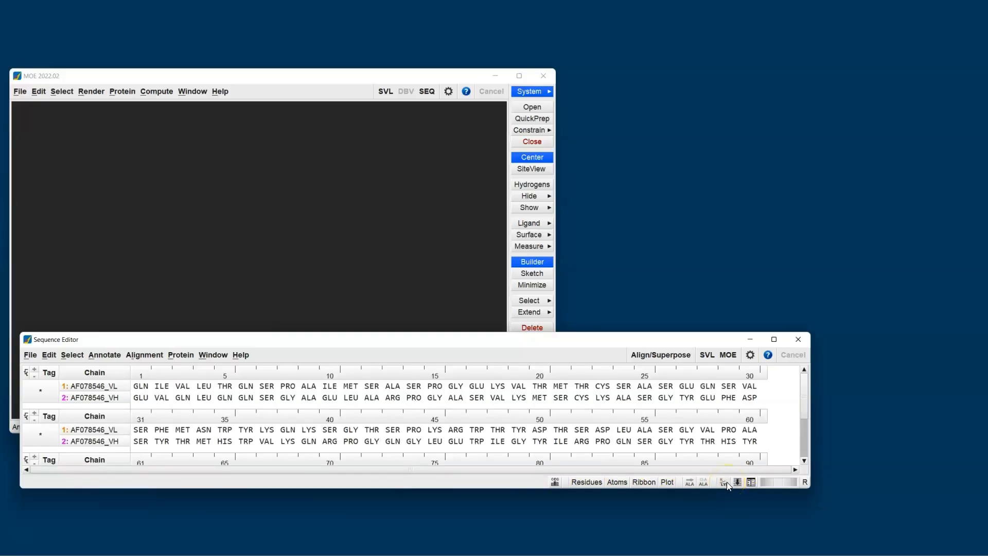
{"action": "left_click", "coordinate": [727, 482]}
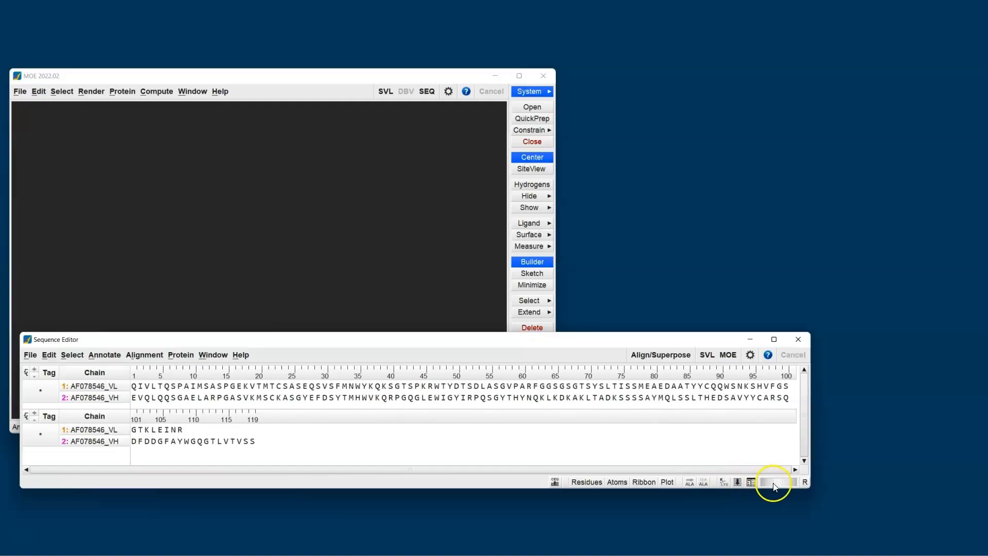
{"action": "left_click_drag", "start_coordinate": [782, 483], "coordinate": [782, 485]}
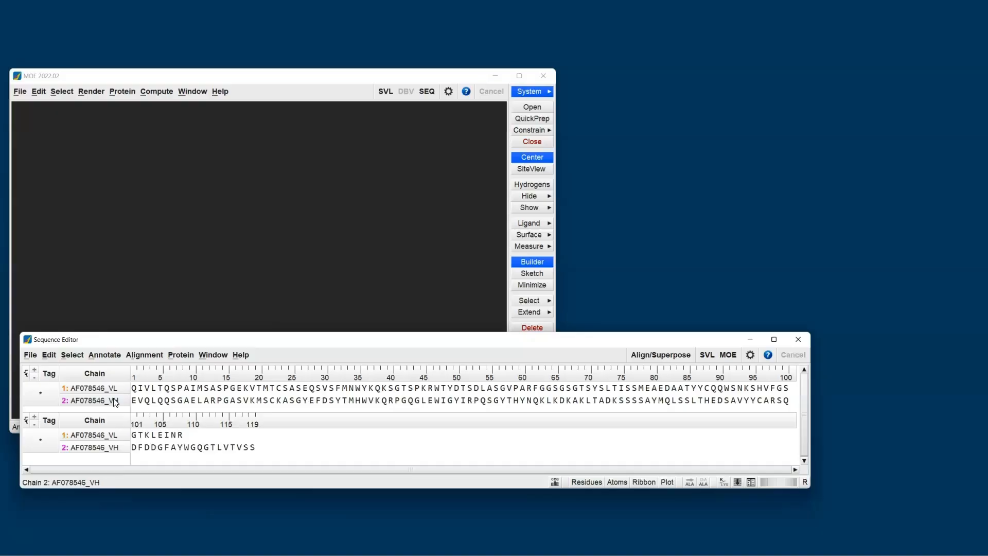
Annotate the CDR loops of both antibody chains using the North scheme.
{"action": "left_click", "coordinate": [105, 355]}
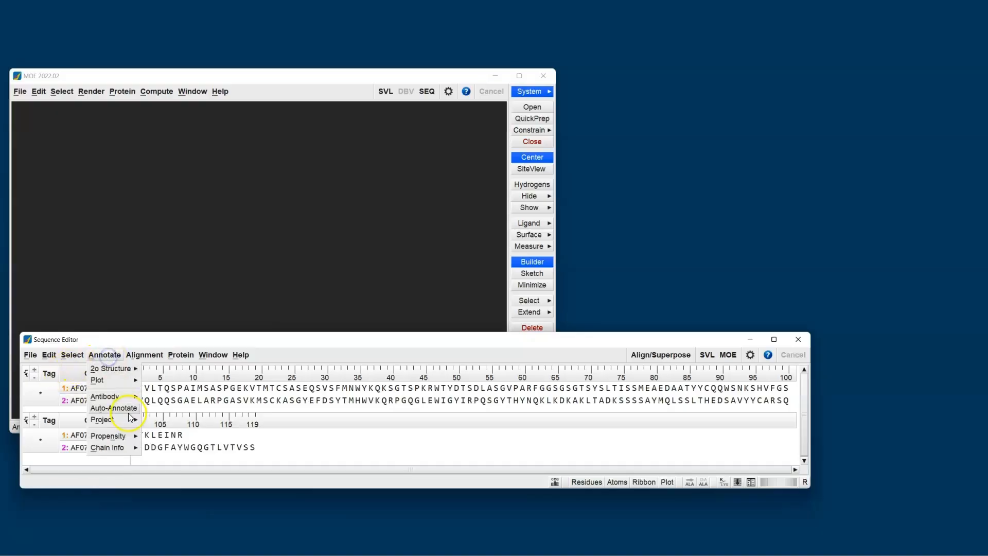
{"action": "mouse_move", "coordinate": [122, 395]}
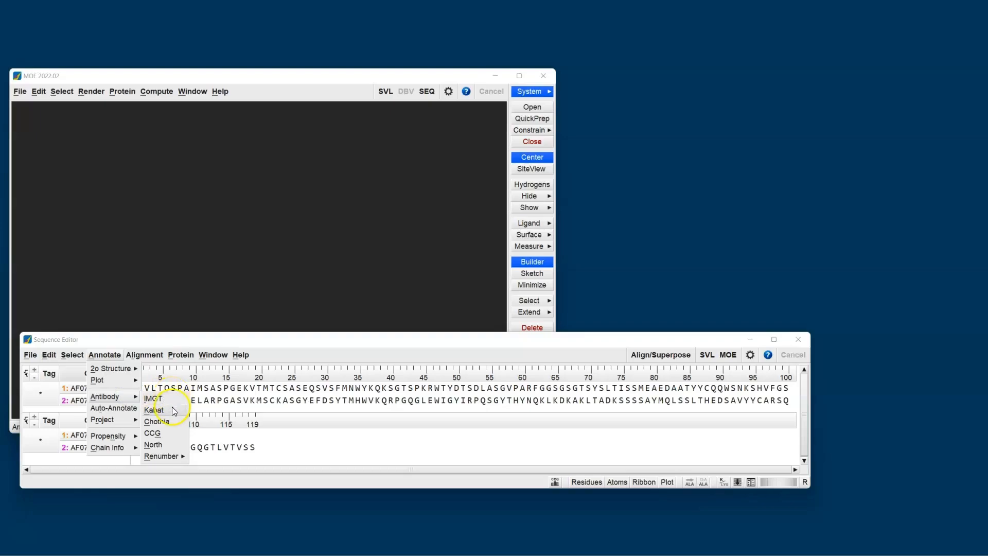
{"action": "left_click", "coordinate": [170, 444]}
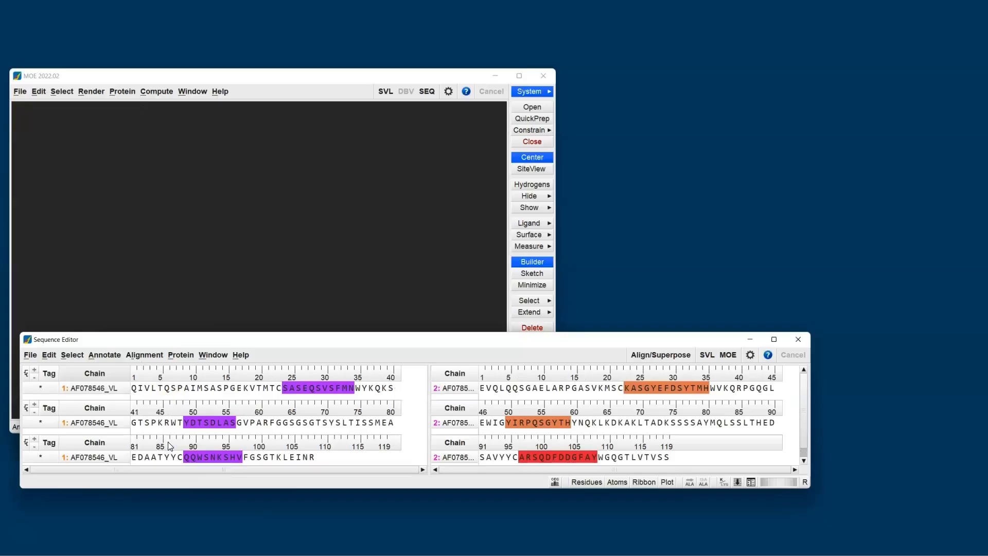
{"action": "left_click", "coordinate": [287, 445]}
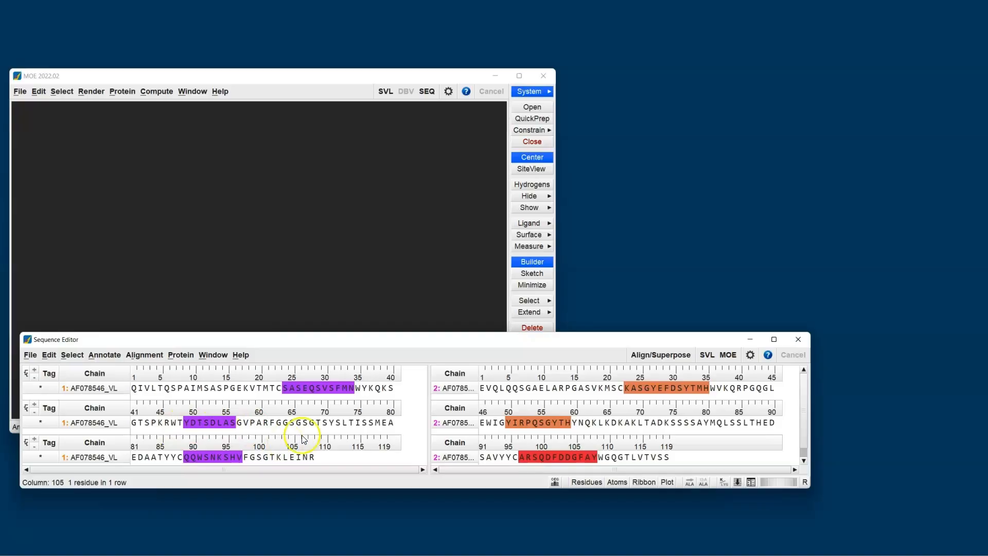
{"action": "left_click", "coordinate": [549, 414]}
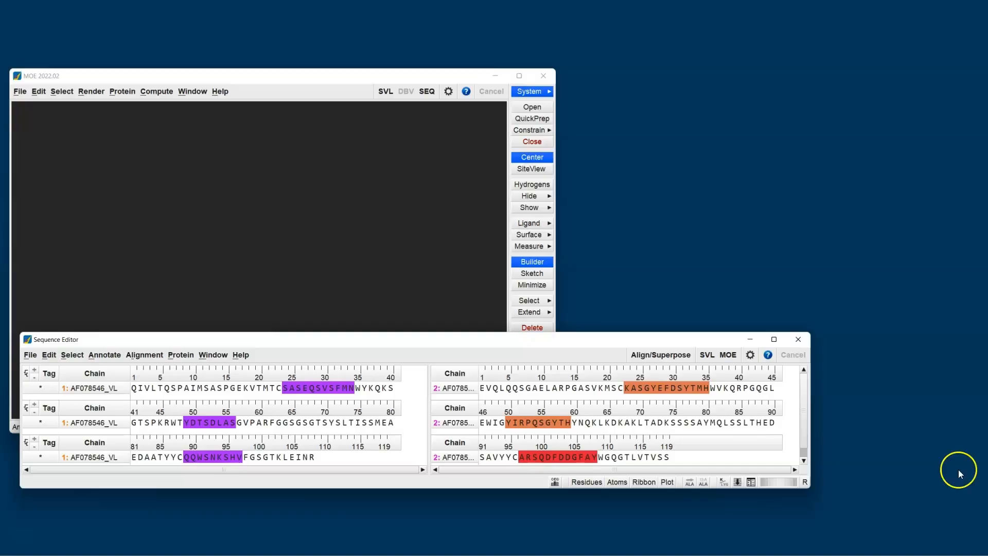
Build the VL, VH antibody model from the input sequences with the Antibody Modeler, writing to abmodel.mdb.
{"action": "left_click", "coordinate": [182, 355]}
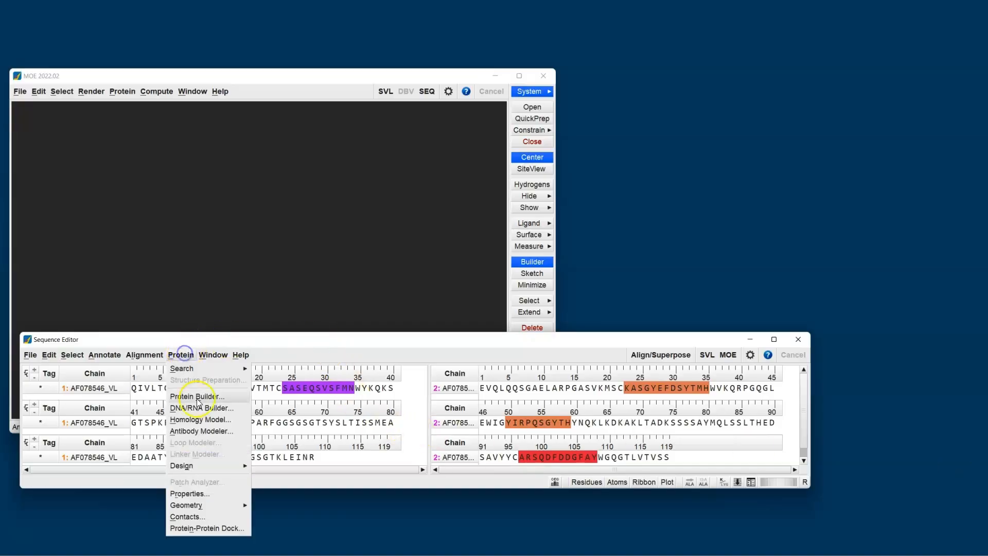
{"action": "left_click", "coordinate": [206, 432]}
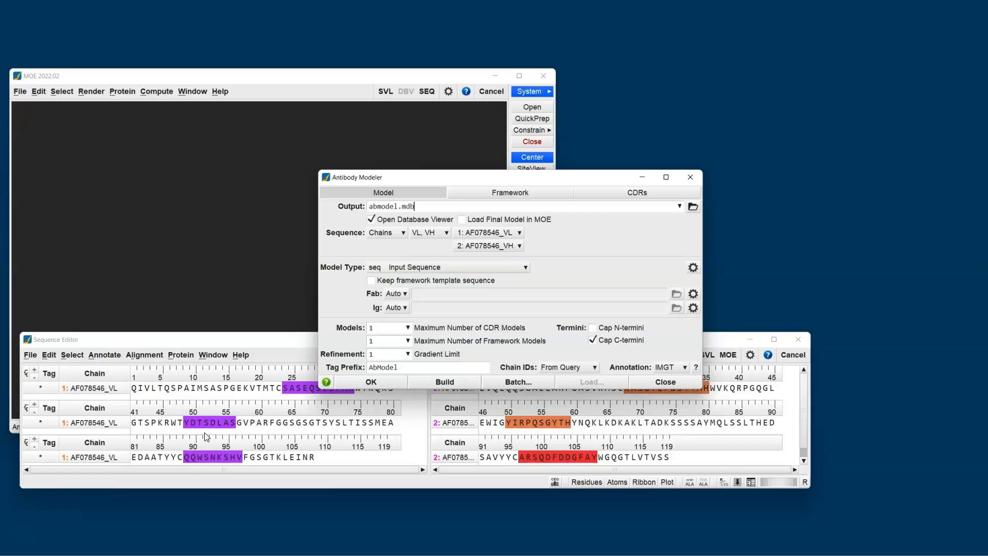
{"action": "left_click", "coordinate": [427, 381]}
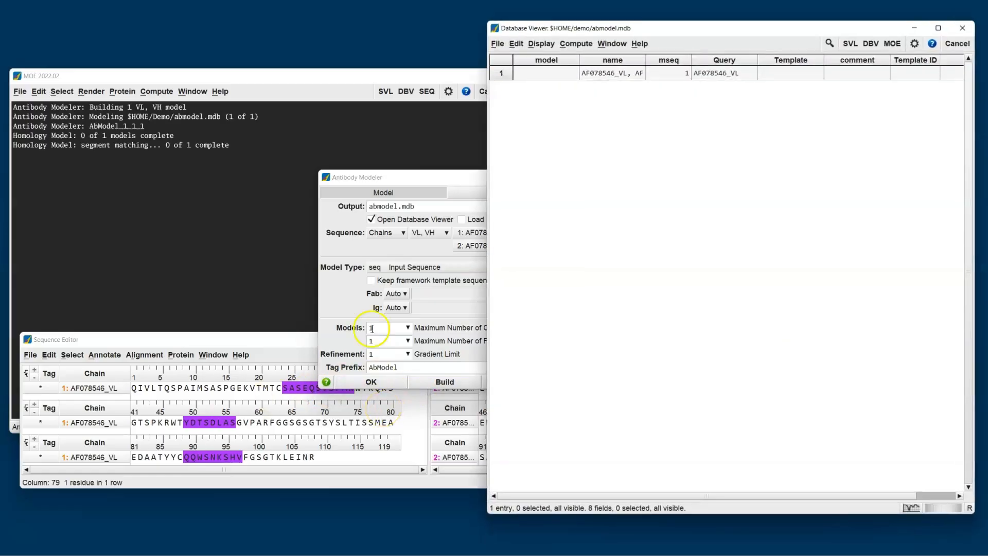
Look over the Antibody Modeler's setup options and its lists of framework and CDR templates.
{"action": "left_click", "coordinate": [413, 170]}
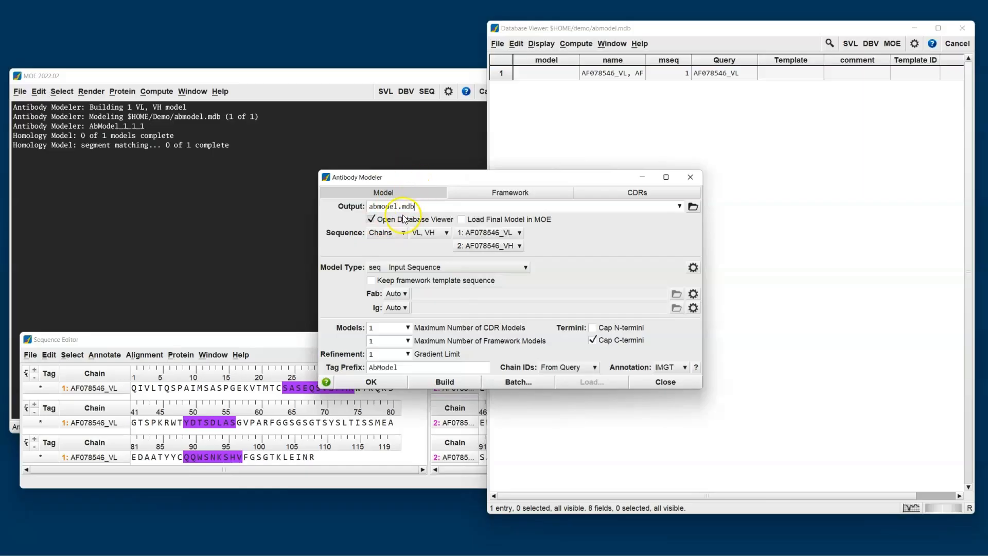
{"action": "left_click", "coordinate": [432, 232]}
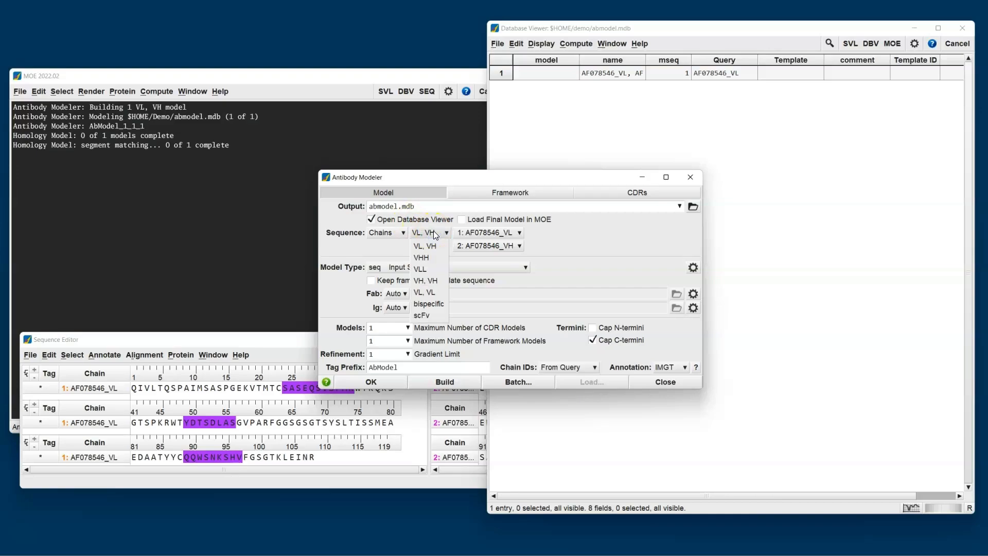
{"action": "left_click", "coordinate": [489, 268]}
{"action": "left_click", "coordinate": [490, 268]}
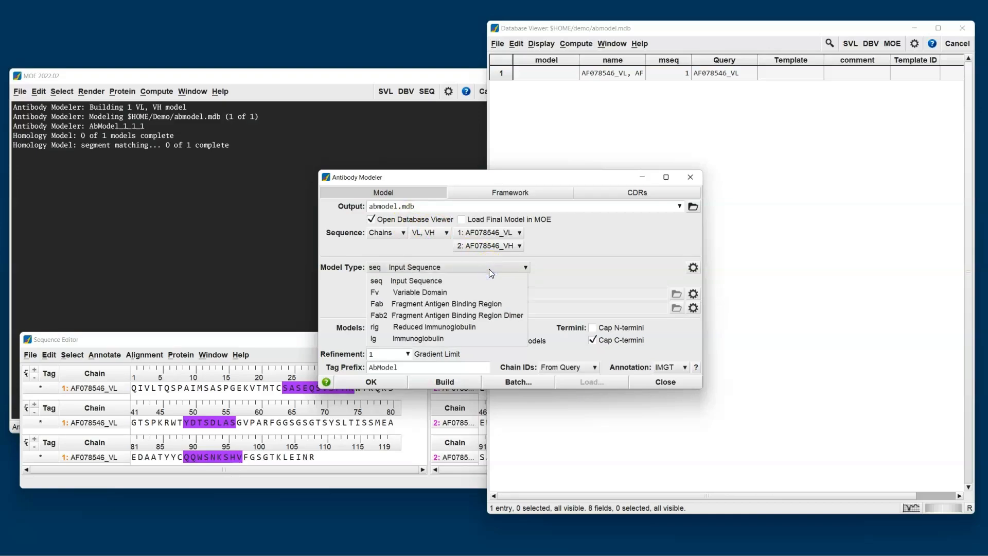
{"action": "left_click", "coordinate": [474, 196]}
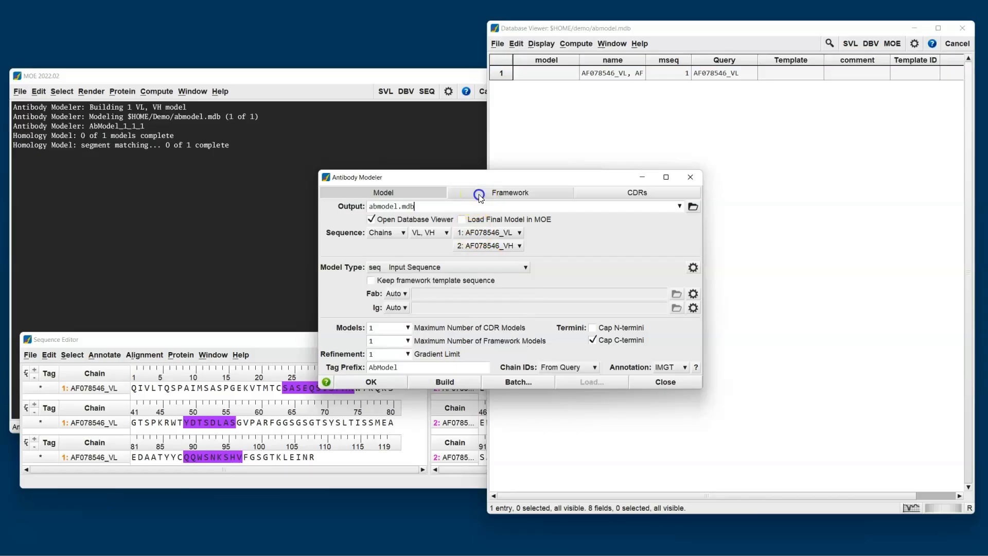
{"action": "left_click", "coordinate": [479, 196]}
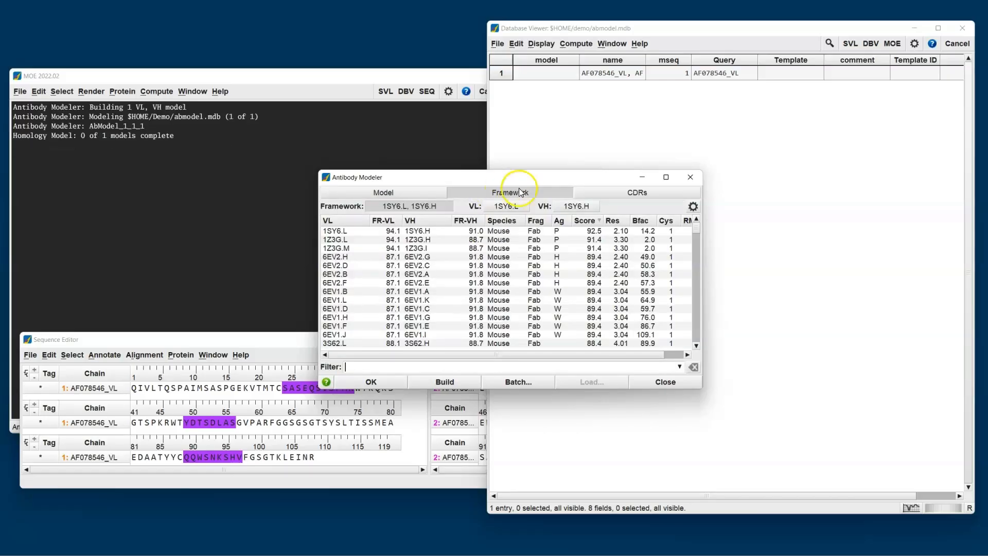
{"action": "left_click", "coordinate": [611, 192]}
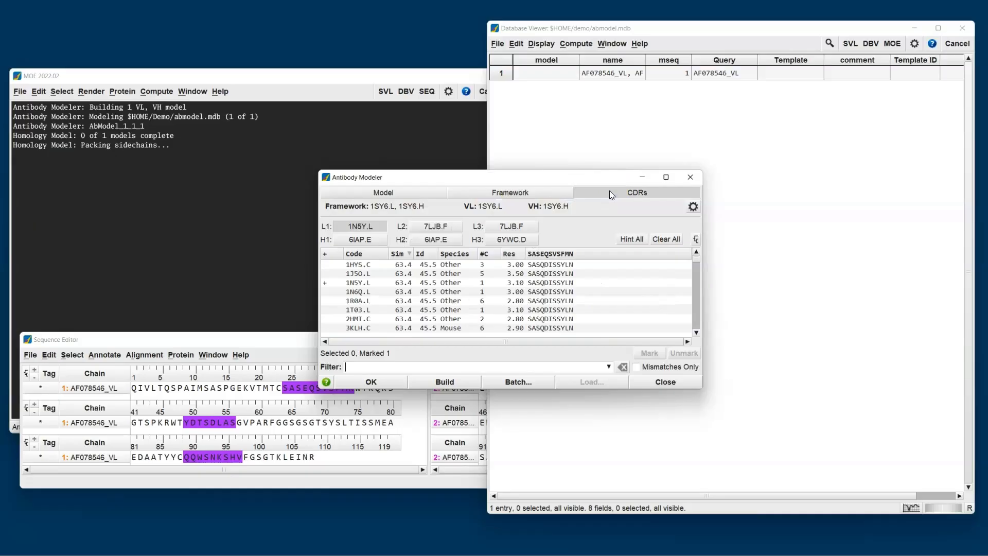
Examine the antibody chain formats and model types that the Antibody Modeler offers for the input sequences.
{"action": "left_click", "coordinate": [418, 194]}
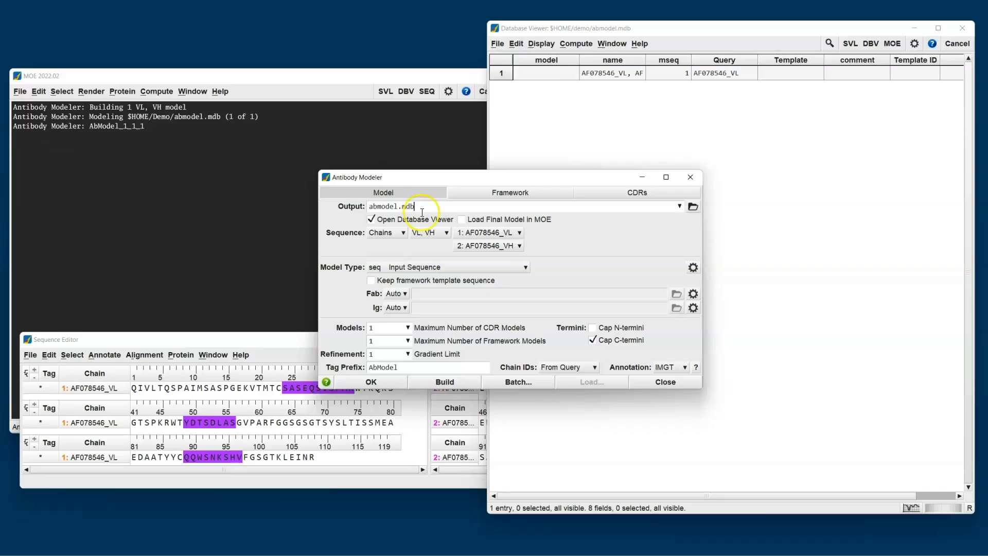
{"action": "left_click", "coordinate": [430, 235]}
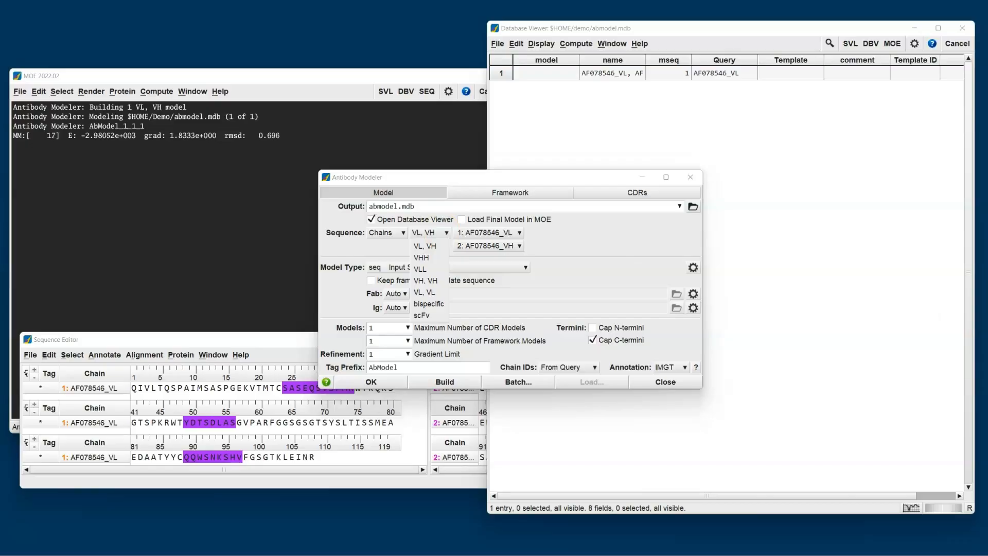
{"action": "left_click", "coordinate": [549, 500]}
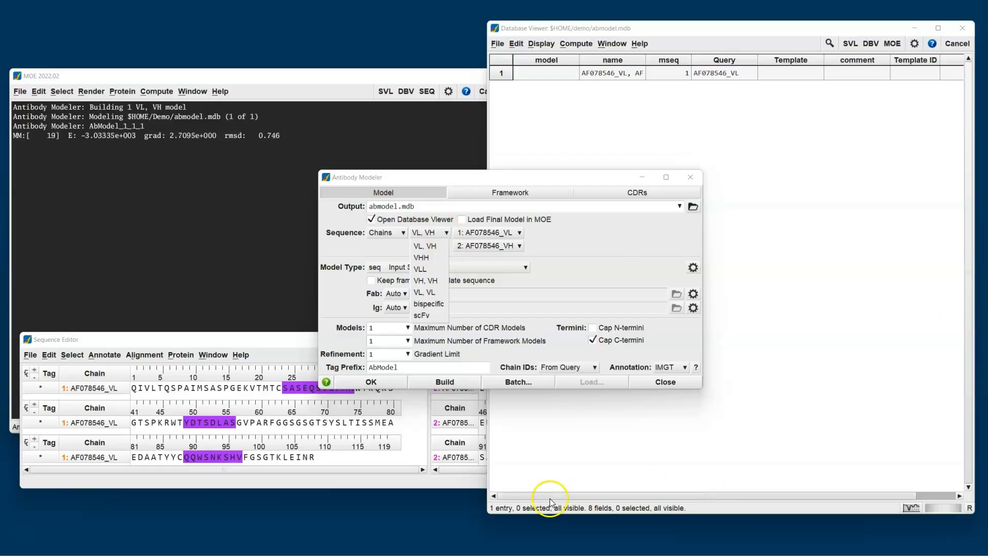
{"action": "left_click", "coordinate": [515, 271]}
{"action": "left_click", "coordinate": [514, 271]}
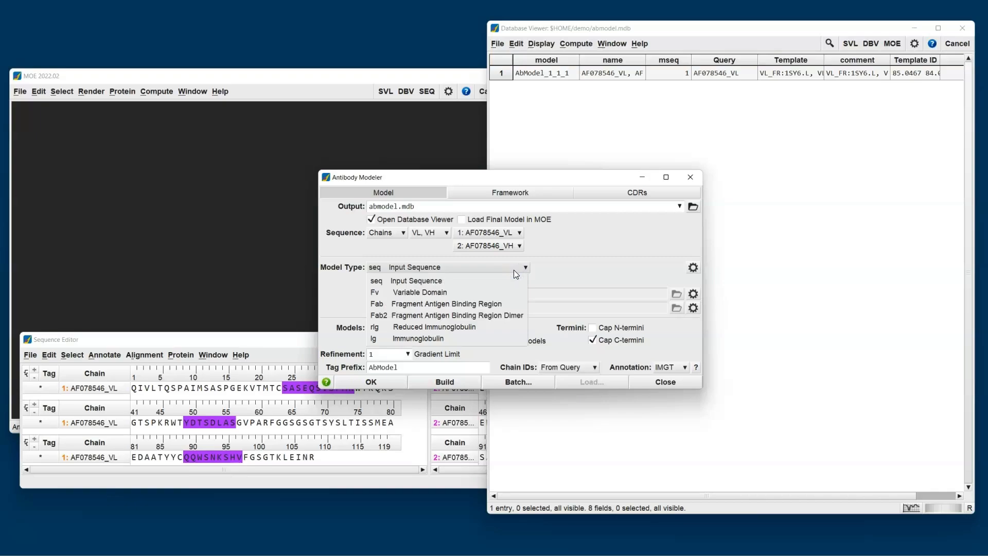
{"action": "left_click", "coordinate": [654, 246]}
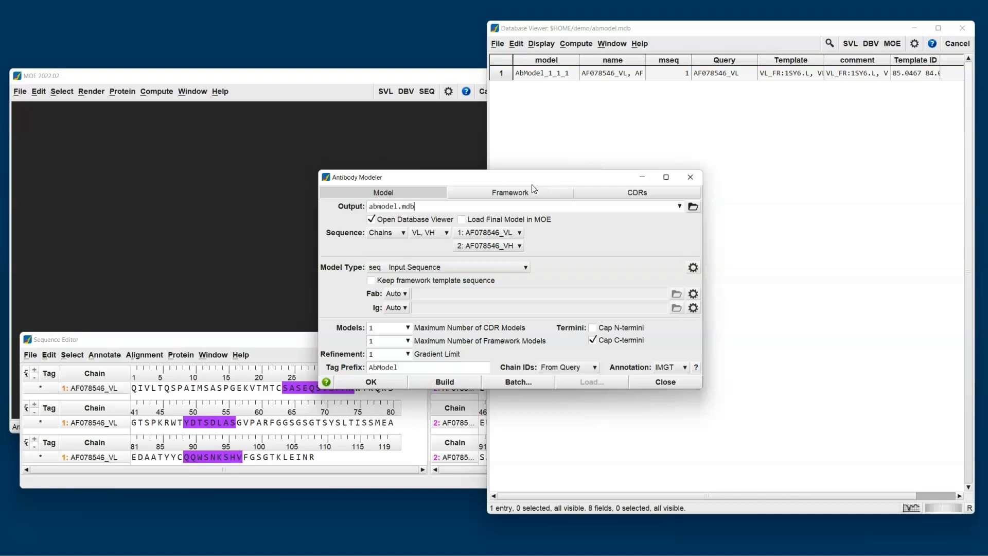
Examine the framework template candidates by score and the template candidates for the CDR loops.
{"action": "left_click", "coordinate": [510, 194]}
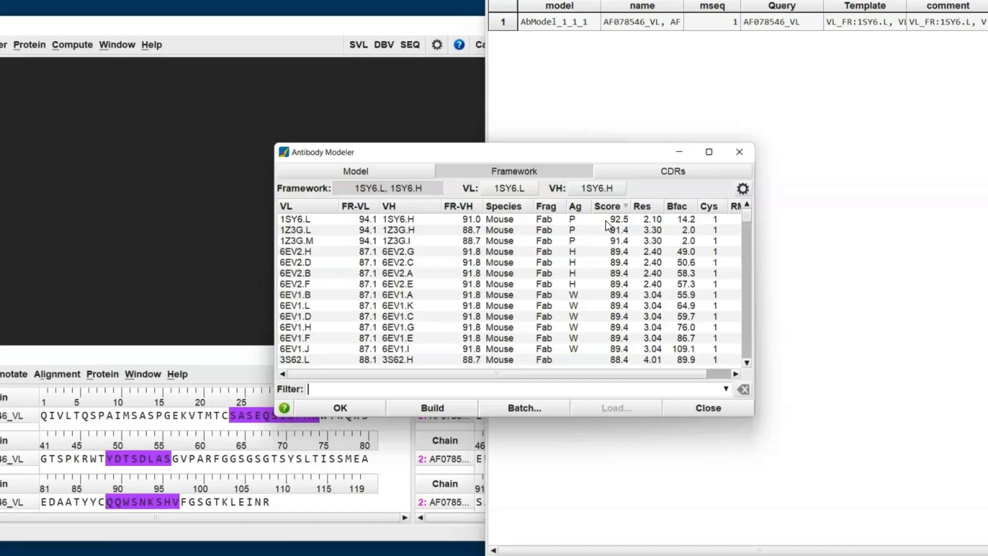
{"action": "left_click", "coordinate": [632, 173]}
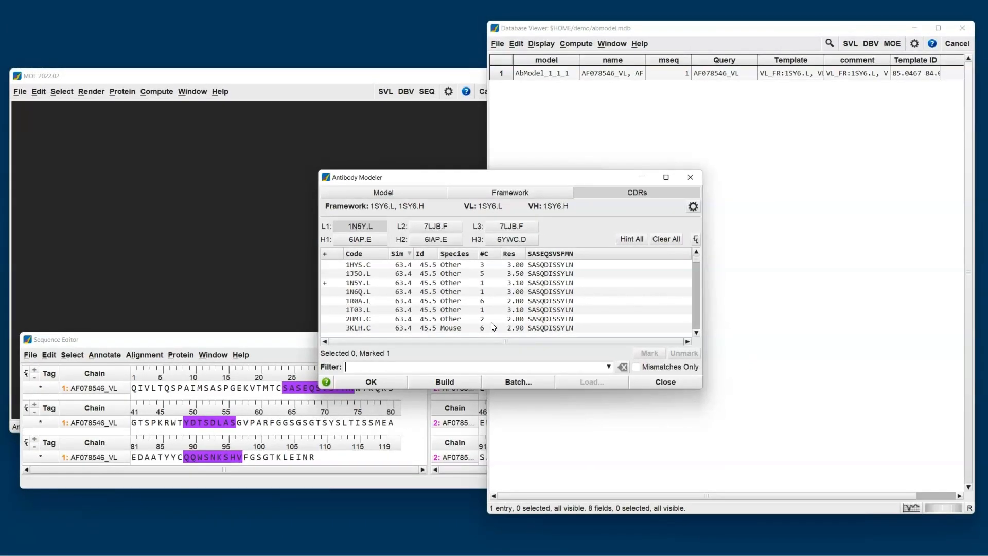
Enlarge the model cell in the abmodel.mdb database viewer to show the structure and rotate it.
{"action": "left_click", "coordinate": [589, 32]}
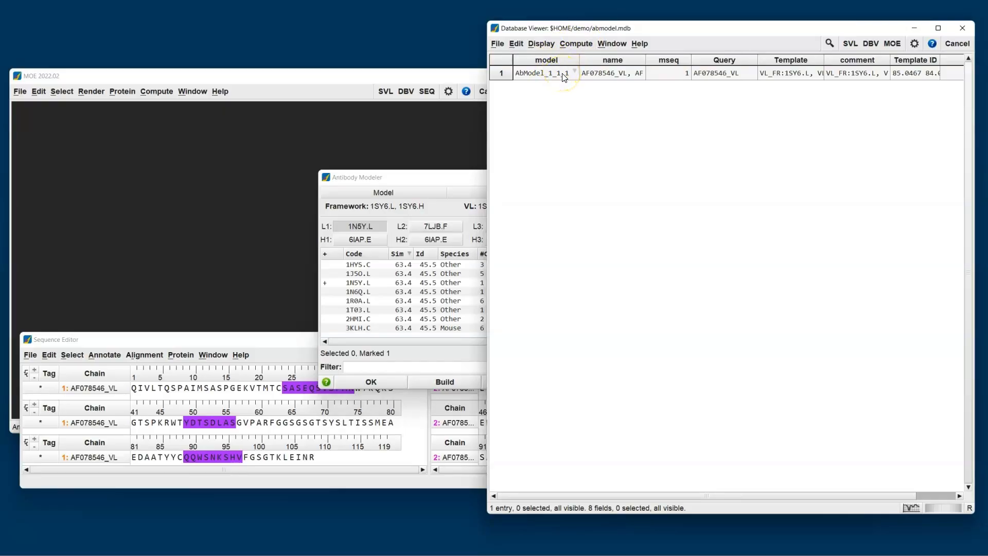
{"action": "middle_click_drag", "start_coordinate": [566, 78], "coordinate": [684, 238]}
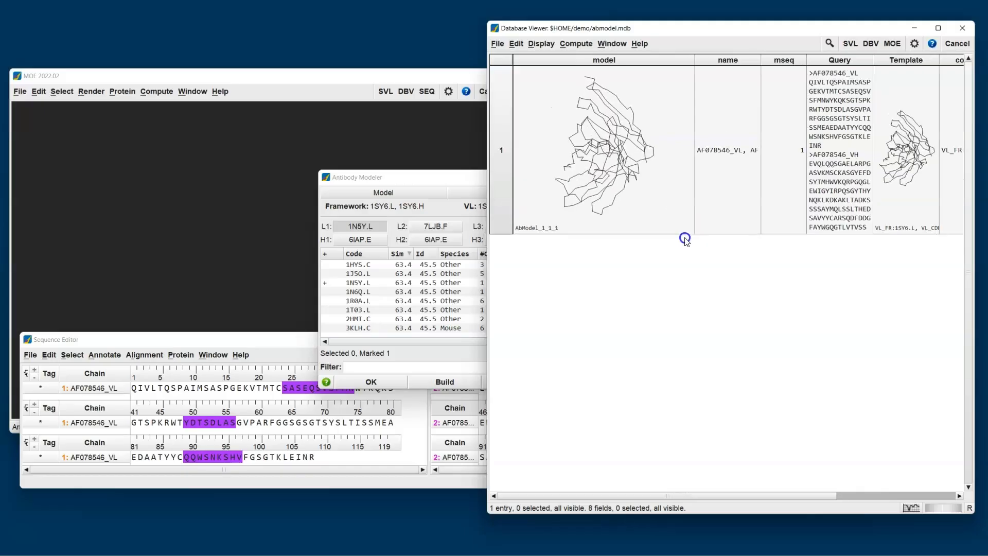
{"action": "left_click_drag", "start_coordinate": [661, 194], "coordinate": [568, 202]}
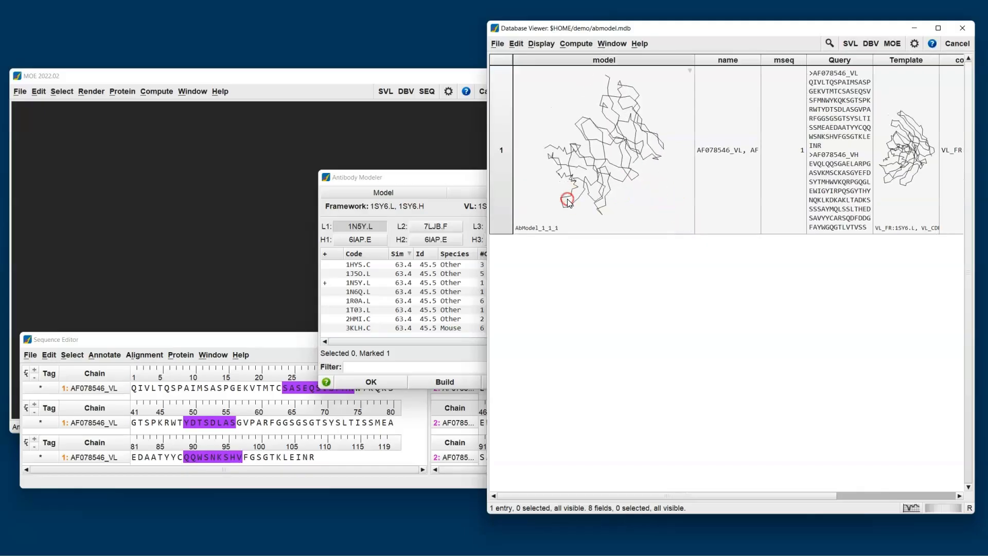
{"action": "middle_click_drag", "start_coordinate": [677, 227], "coordinate": [654, 188]}
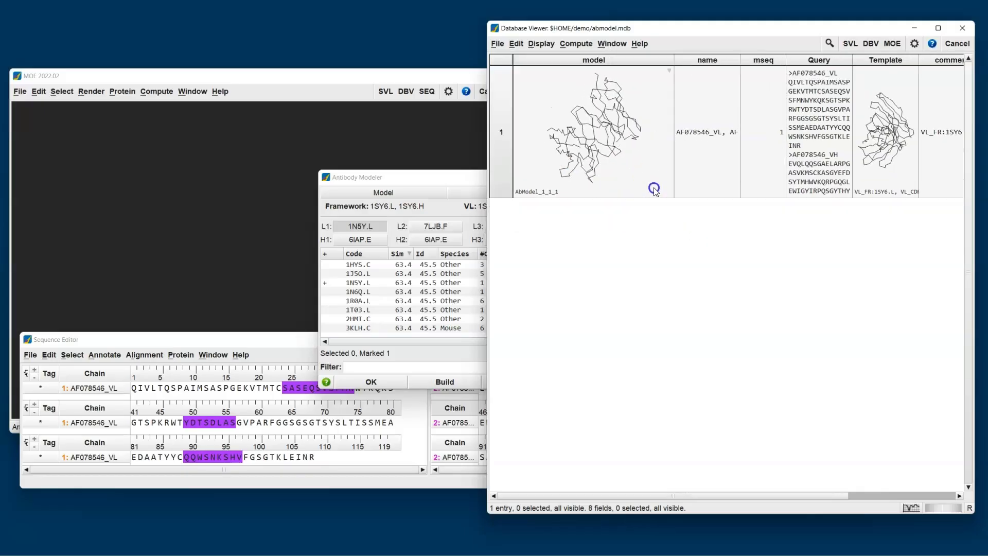
Look over the descriptor calculations available for the model database and its template, comment and Template ID fields.
{"action": "left_click", "coordinate": [576, 43]}
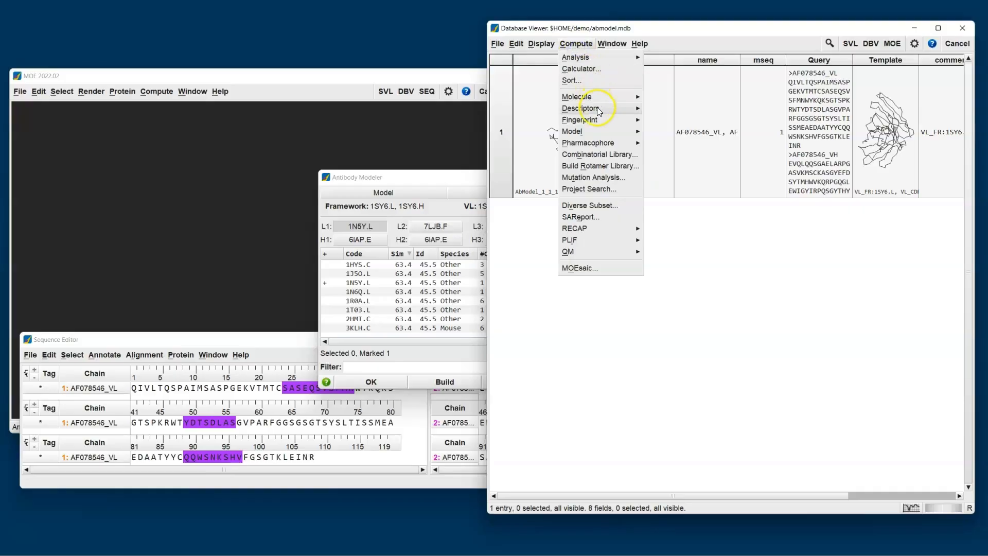
{"action": "mouse_move", "coordinate": [598, 111]}
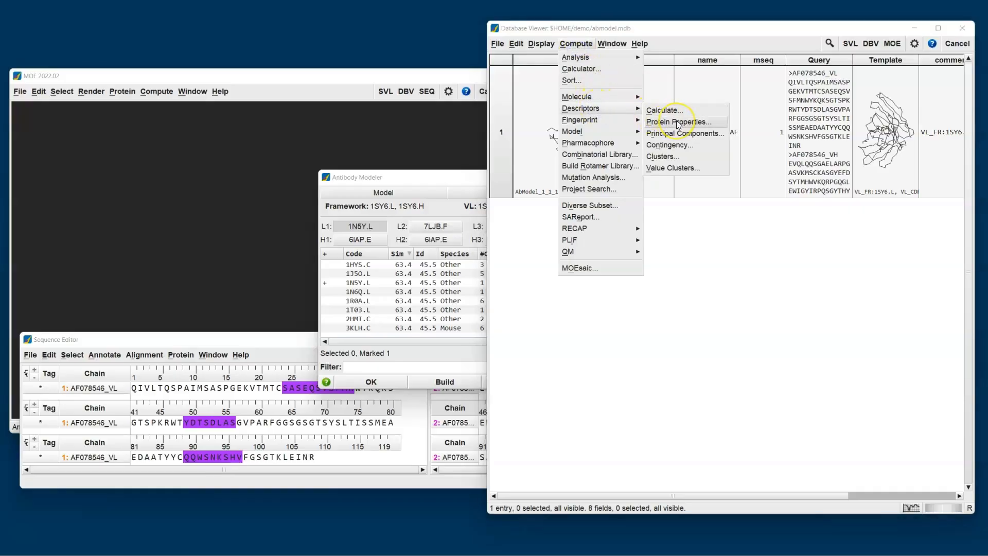
{"action": "left_click", "coordinate": [745, 271]}
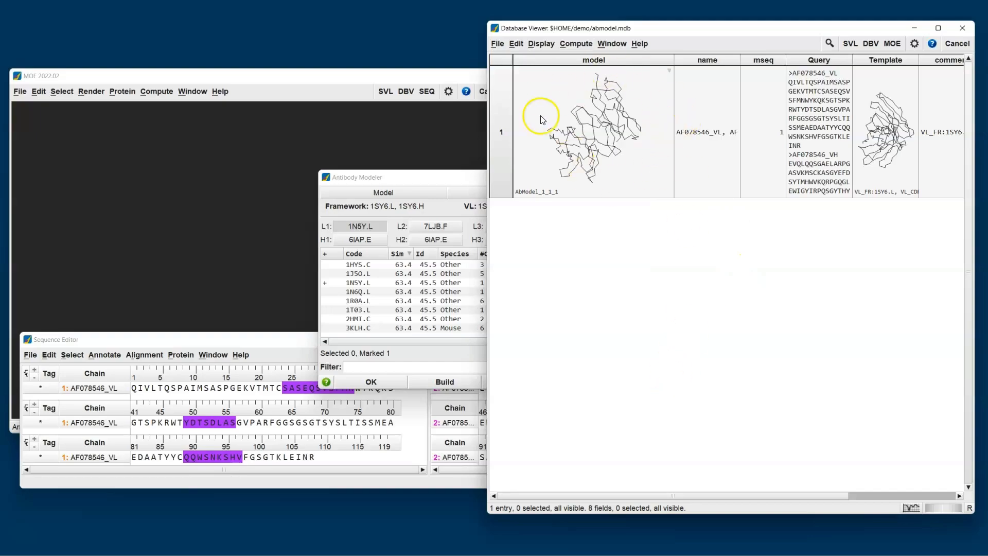
{"action": "left_click_drag", "start_coordinate": [632, 495], "coordinate": [731, 495]}
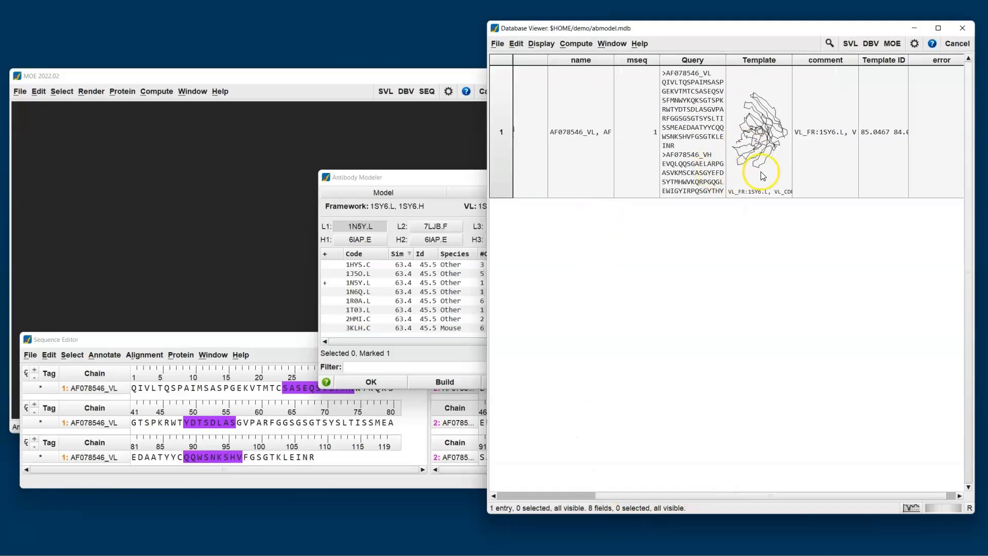
Load the antibody model from the abmodel.mdb entry into the main MOE window, clearing the system first, and show its 3D ribbon structure.
{"action": "left_click_drag", "start_coordinate": [733, 498], "coordinate": [591, 476]}
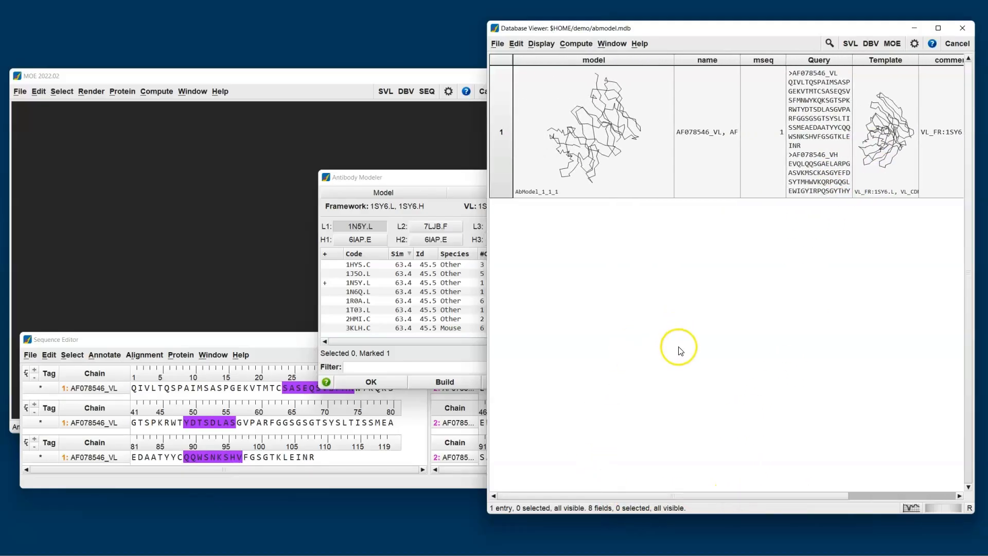
{"action": "left_click", "coordinate": [650, 158]}
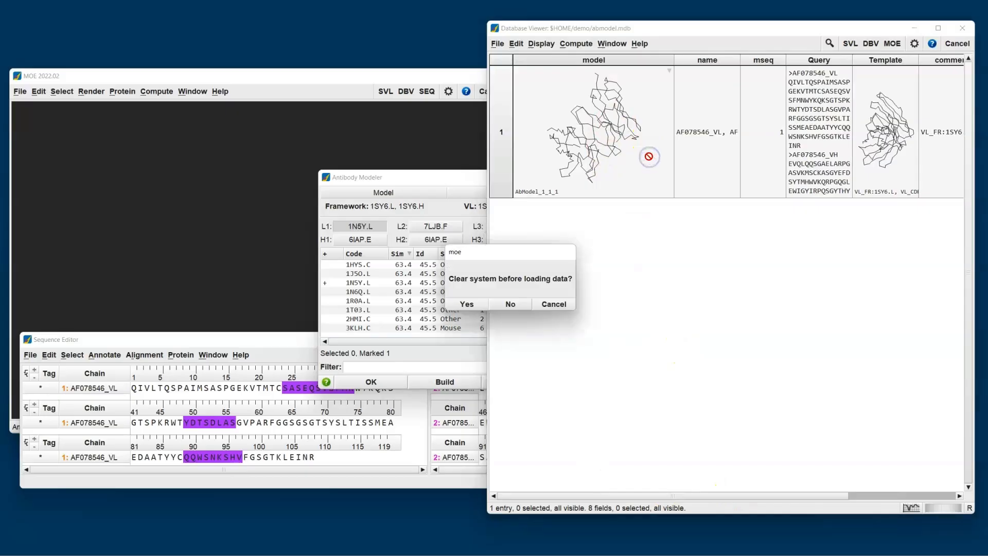
{"action": "left_click", "coordinate": [469, 304]}
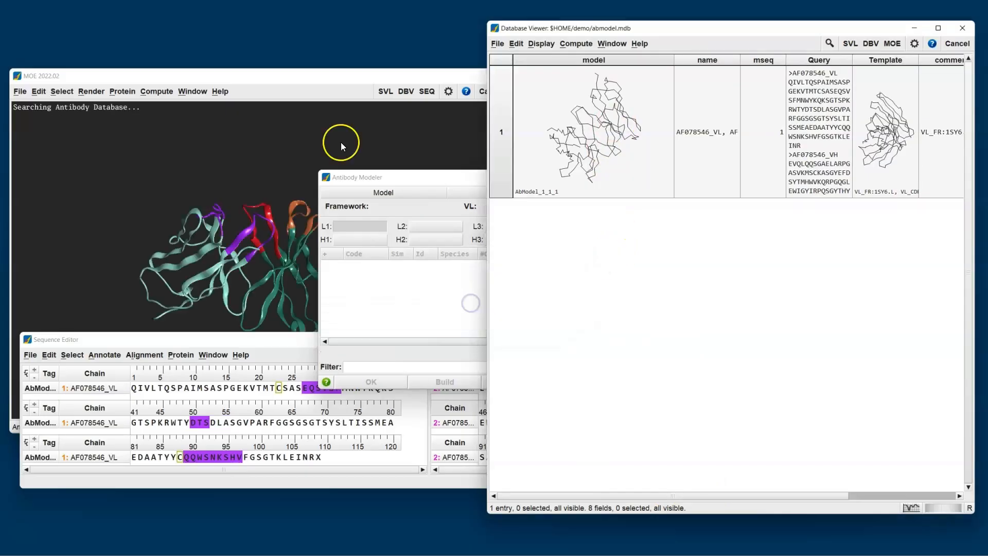
{"action": "left_click", "coordinate": [303, 79]}
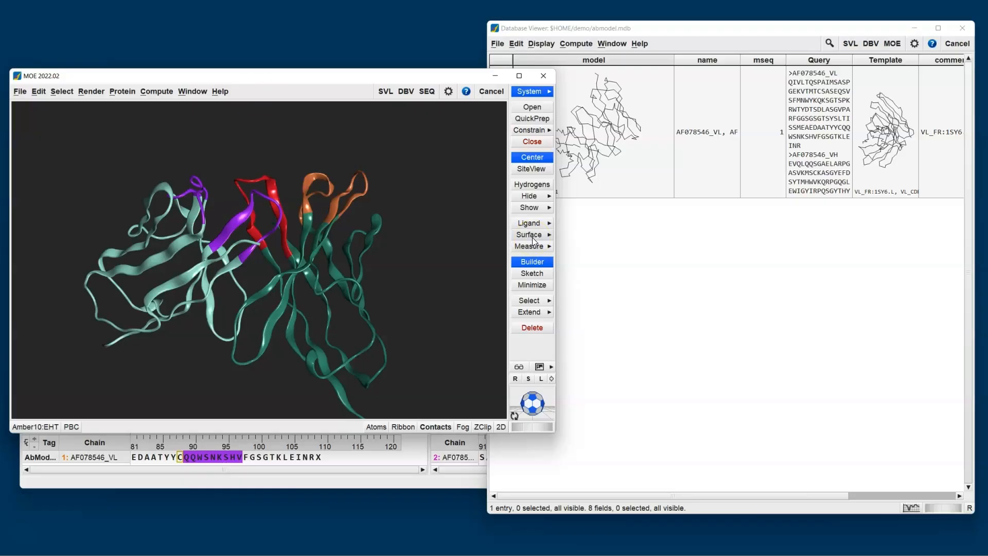
{"action": "left_click", "coordinate": [122, 92]}
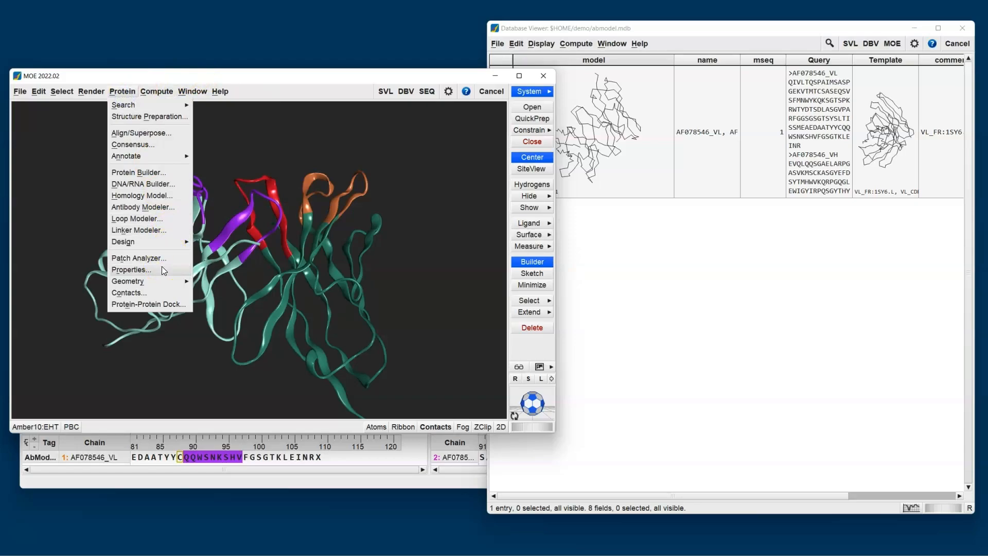
{"action": "left_click", "coordinate": [236, 279]}
{"action": "left_click", "coordinate": [437, 222]}
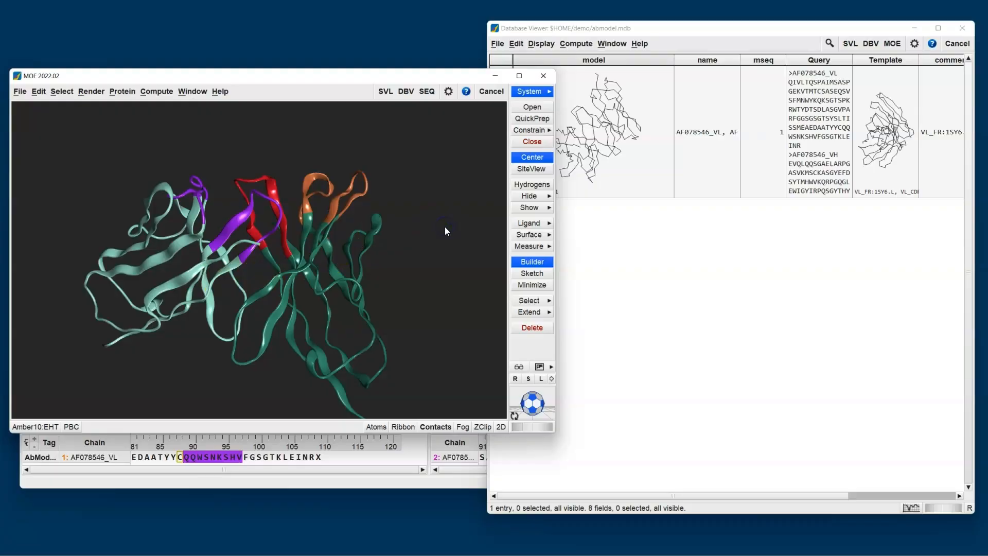
Return to the Antibody Modeler and show its general model settings.
{"action": "left_click", "coordinate": [441, 133]}
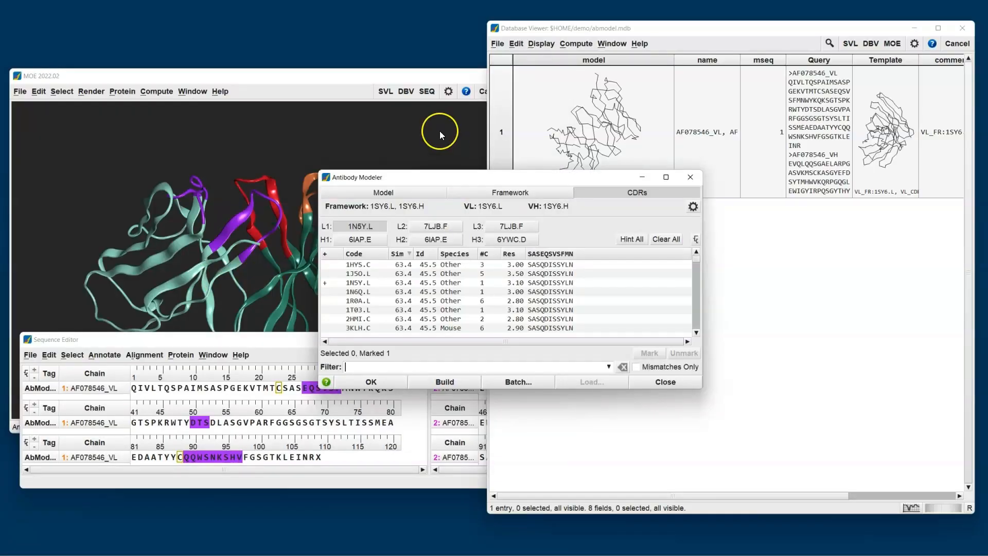
{"action": "left_click", "coordinate": [394, 193]}
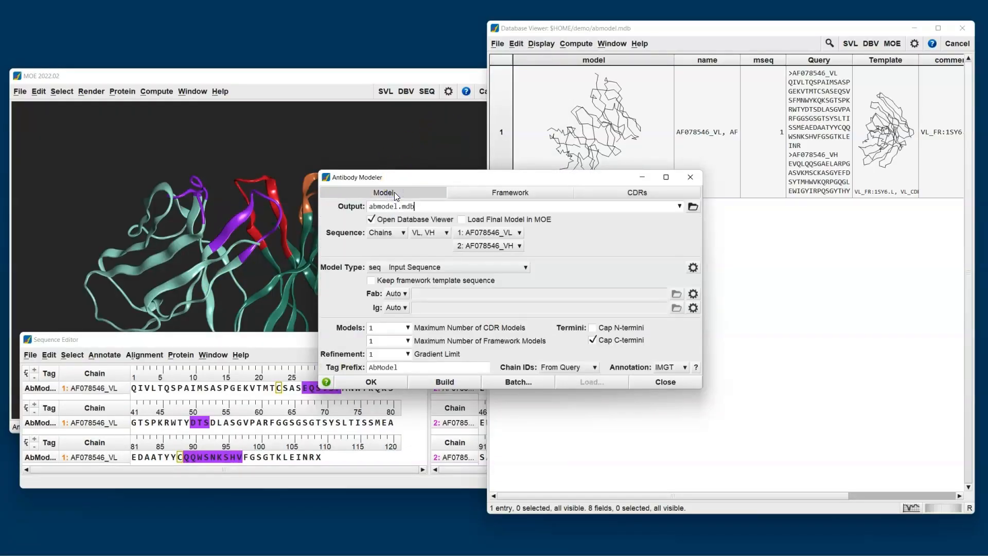